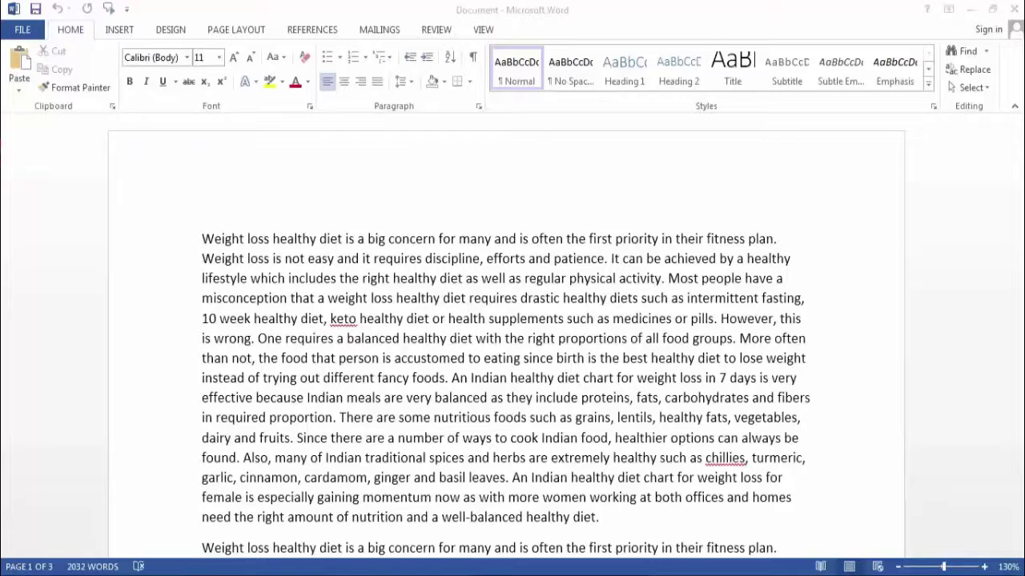
Enter header editing on page 1 of the diet article via its top margin.
{"action": "left_click", "coordinate": [979, 304]}
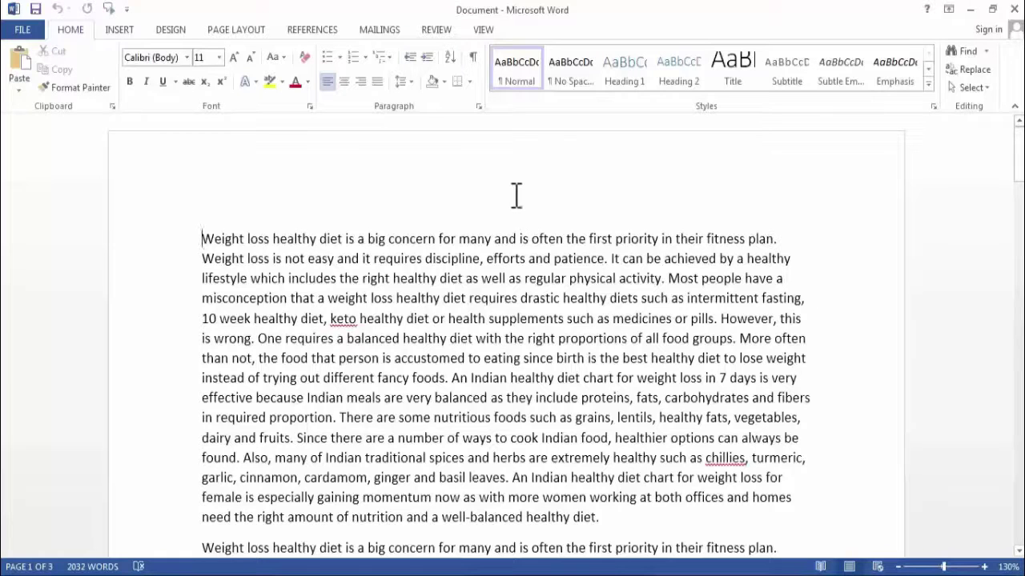
{"action": "left_click_drag", "start_coordinate": [1019, 152], "coordinate": [1018, 251]}
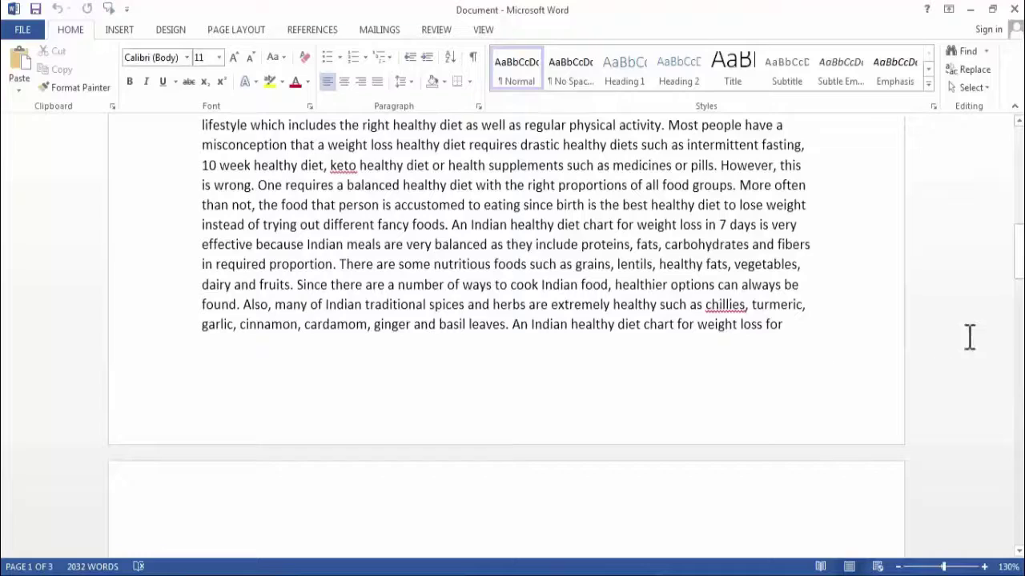
{"action": "left_click_drag", "start_coordinate": [1020, 292], "coordinate": [1018, 160]}
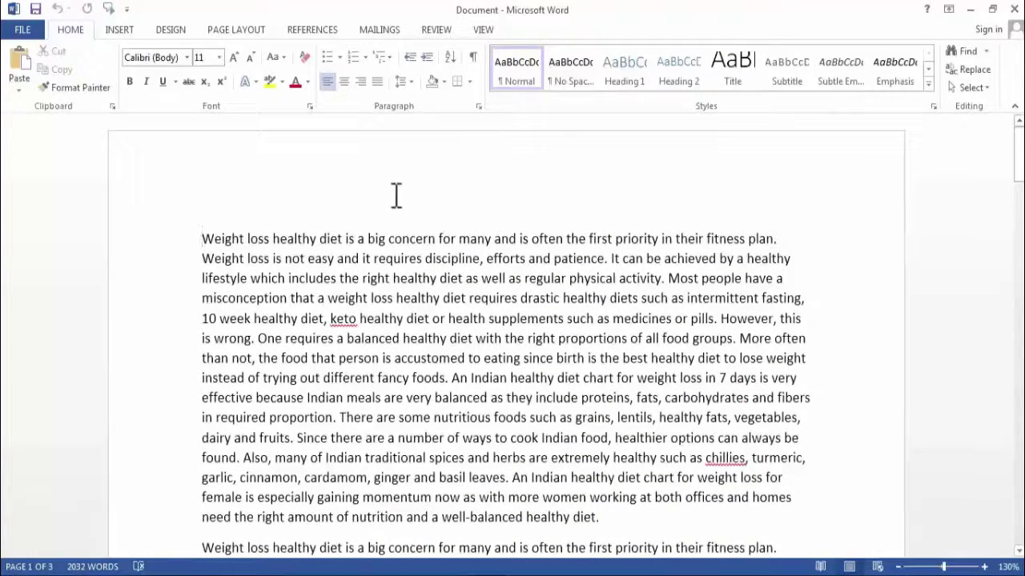
{"action": "double_click", "coordinate": [277, 186]}
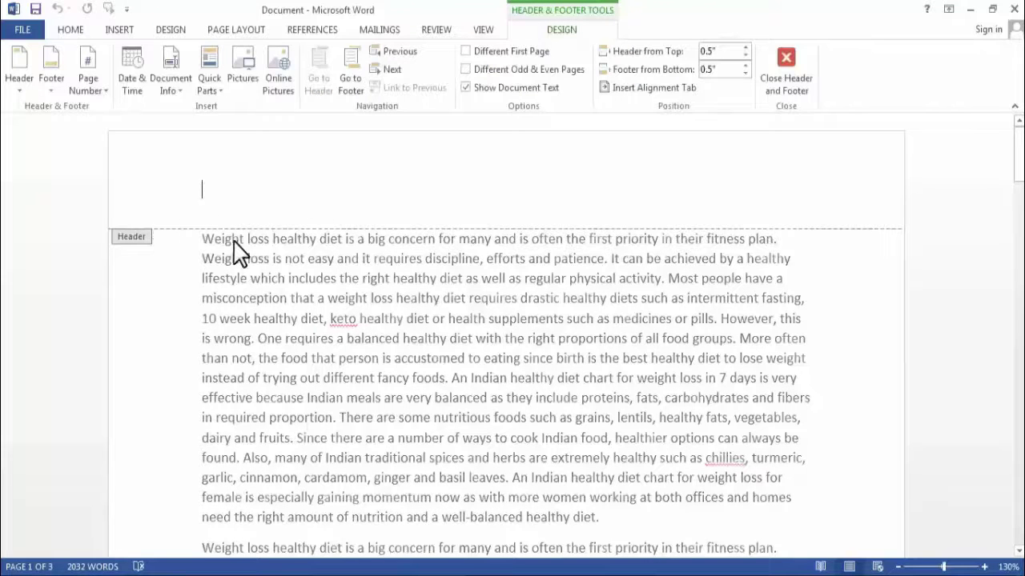
{"action": "left_click_drag", "start_coordinate": [1019, 160], "coordinate": [1020, 270]}
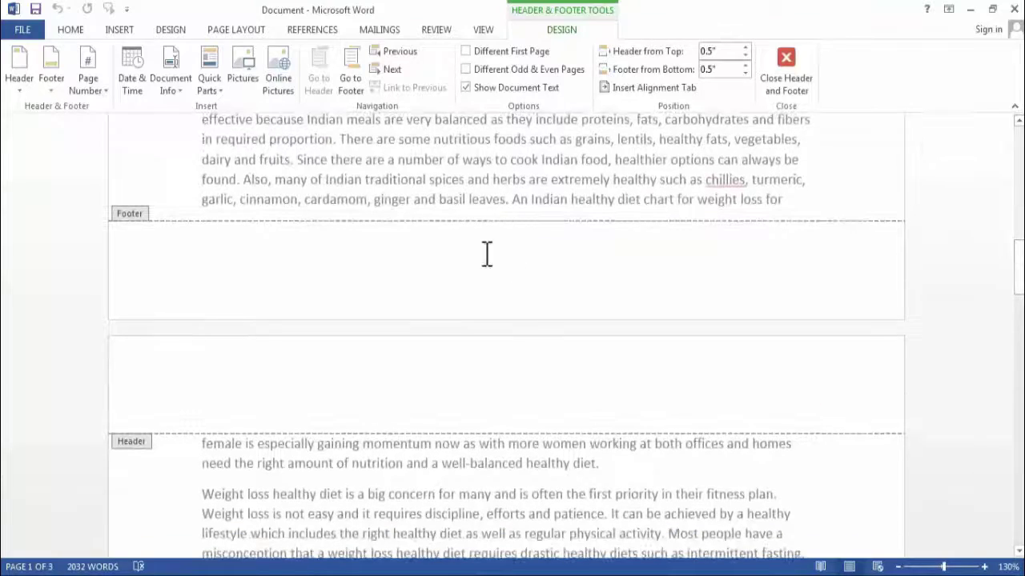
{"action": "left_click_drag", "start_coordinate": [1021, 285], "coordinate": [1020, 94]}
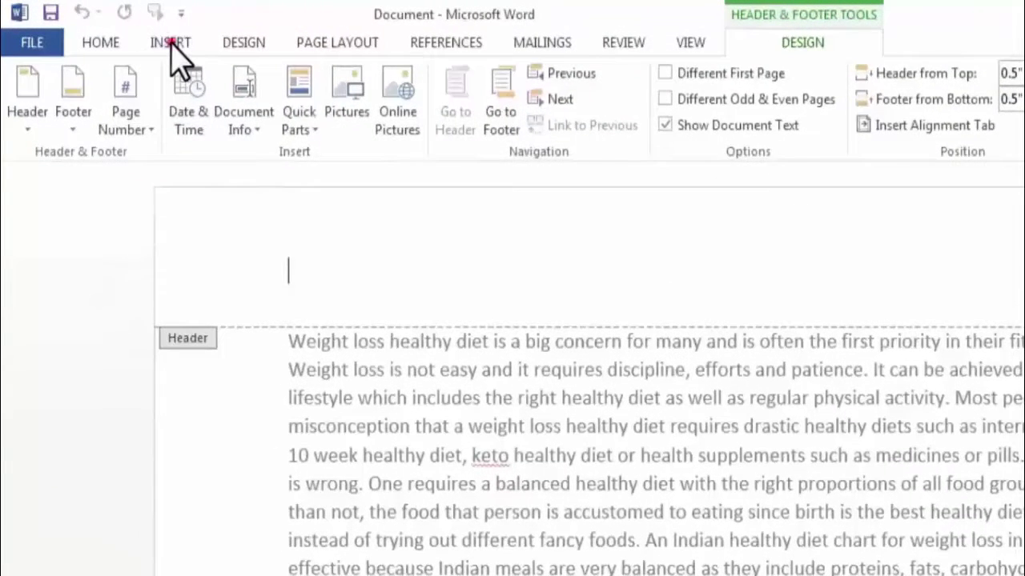
Insert the Blank (Three Columns) header from the built-in header gallery.
{"action": "left_click", "coordinate": [171, 41]}
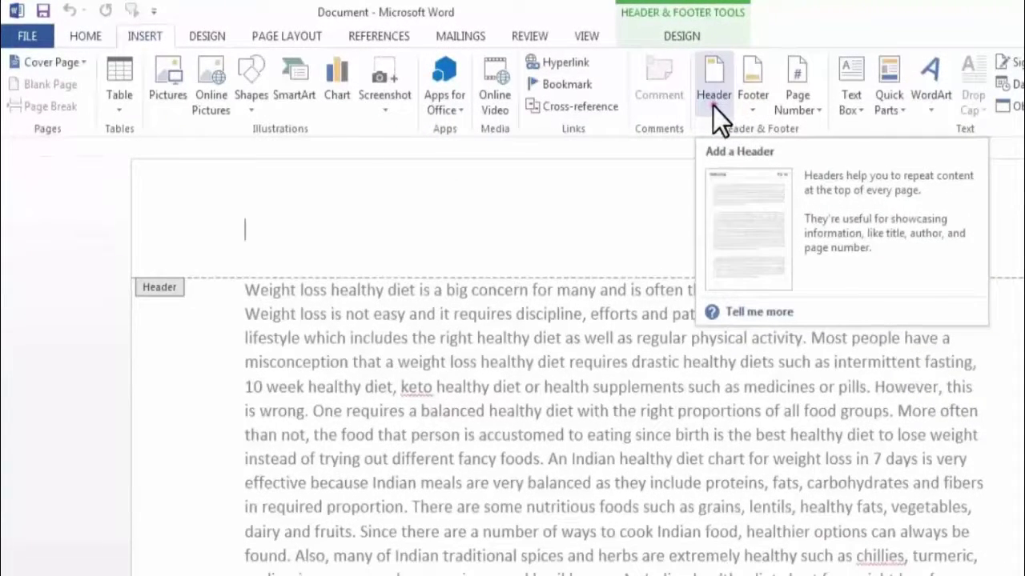
{"action": "left_click", "coordinate": [713, 105]}
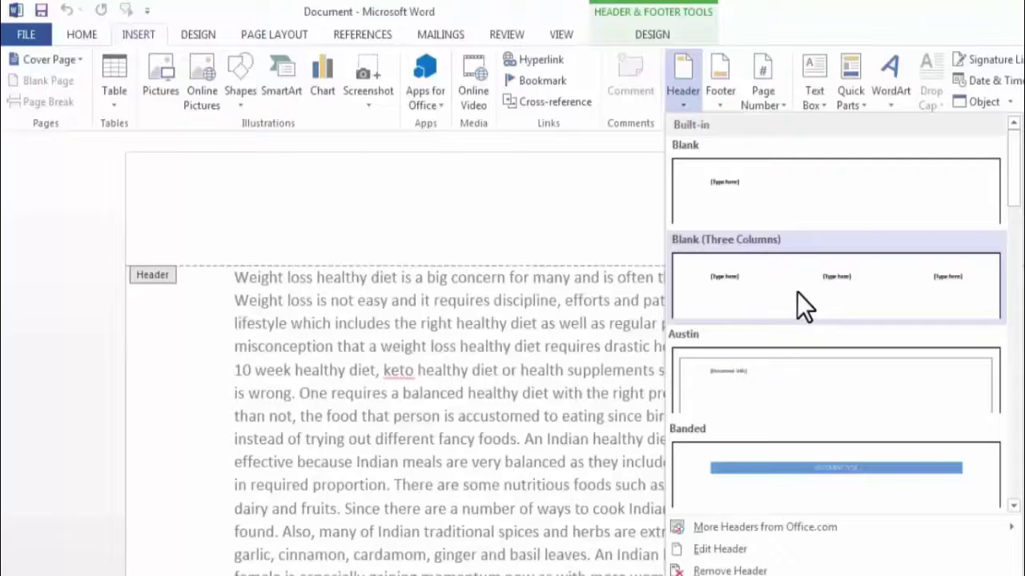
{"action": "mouse_move", "coordinate": [1014, 199]}
{"action": "left_mouse_down"}
{"action": "mouse_move", "coordinate": [1021, 449]}
{"action": "mouse_move", "coordinate": [1017, 192]}
{"action": "left_mouse_up"}
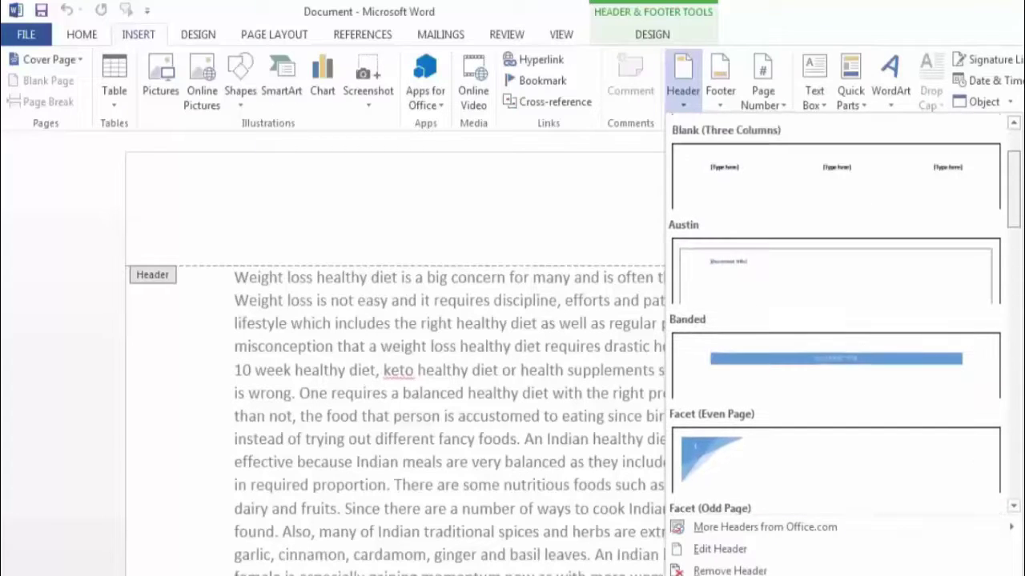
{"action": "left_click", "coordinate": [810, 169]}
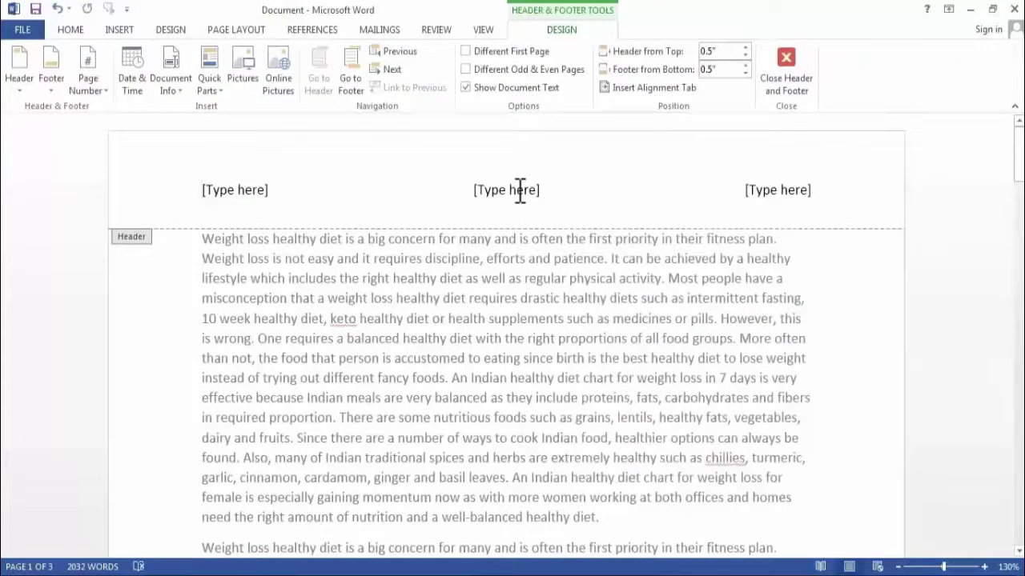
Type 'Diet Plan' in the middle header slot and delete the left and right placeholders.
{"action": "left_click", "coordinate": [520, 190]}
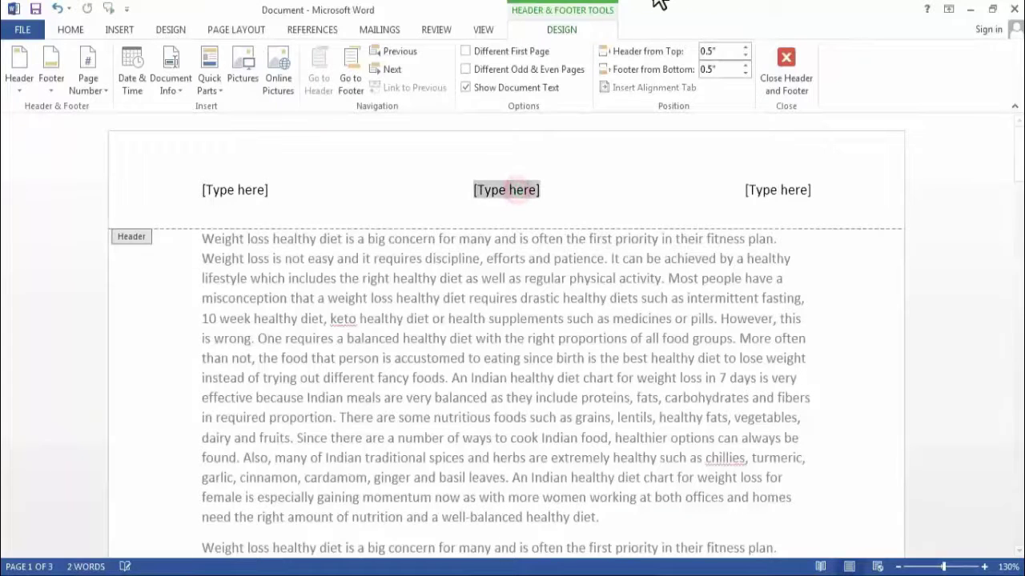
{"action": "type", "text": "Diet Plan"}
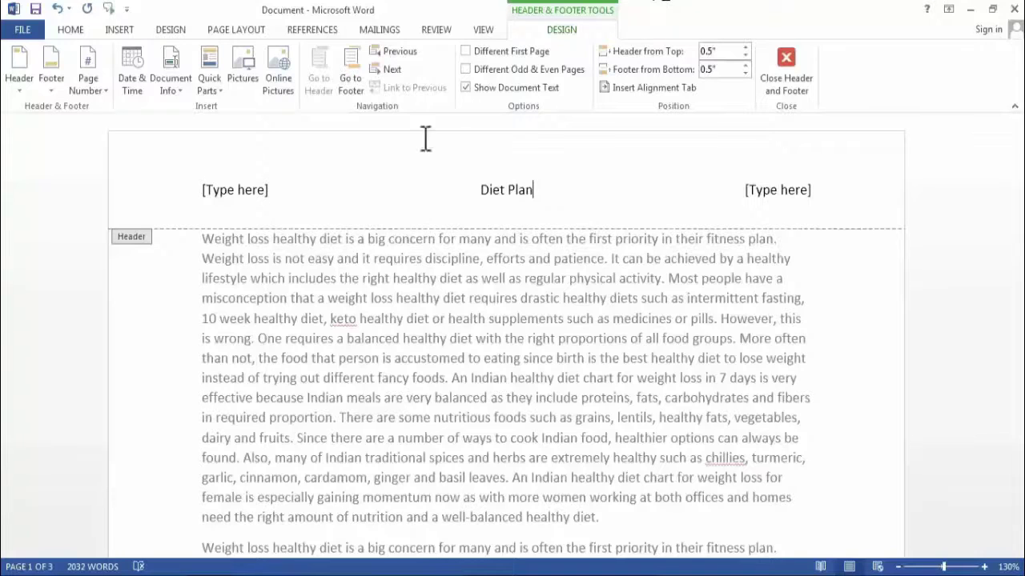
{"action": "left_click", "coordinate": [272, 190]}
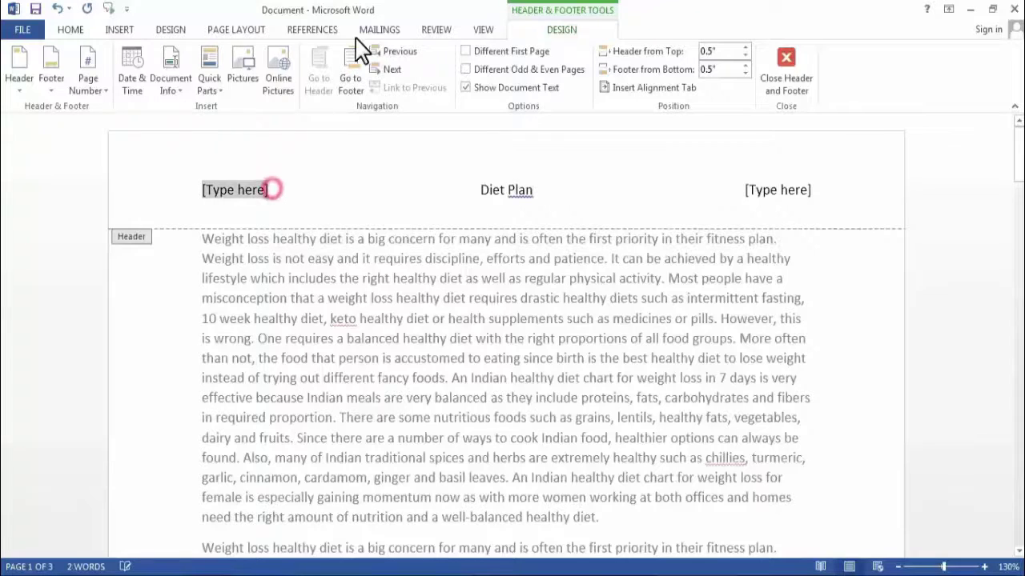
{"action": "key", "text": "Delete"}
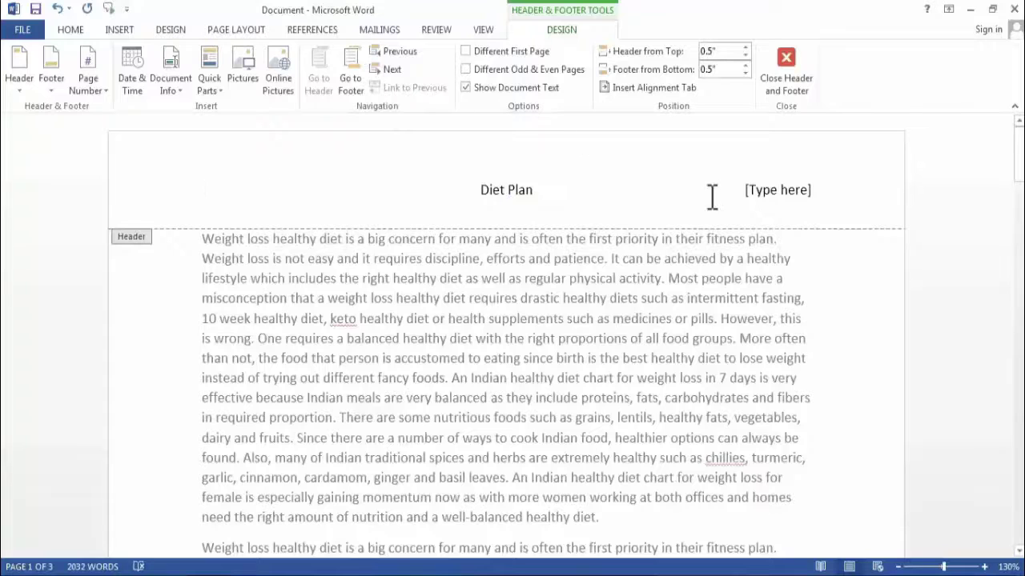
{"action": "left_click", "coordinate": [767, 189]}
{"action": "key", "text": "Delete"}
Make the 'Diet Plan' header line bold and grow its font to 12.
{"action": "triple_click", "coordinate": [509, 192]}
{"action": "left_click", "coordinate": [485, 169]}
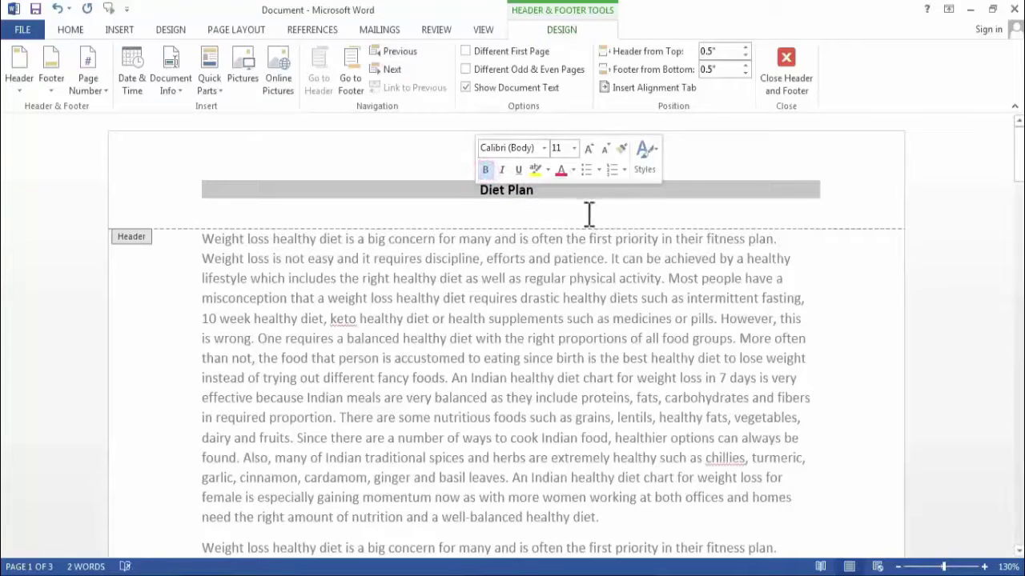
{"action": "left_click", "coordinate": [589, 148]}
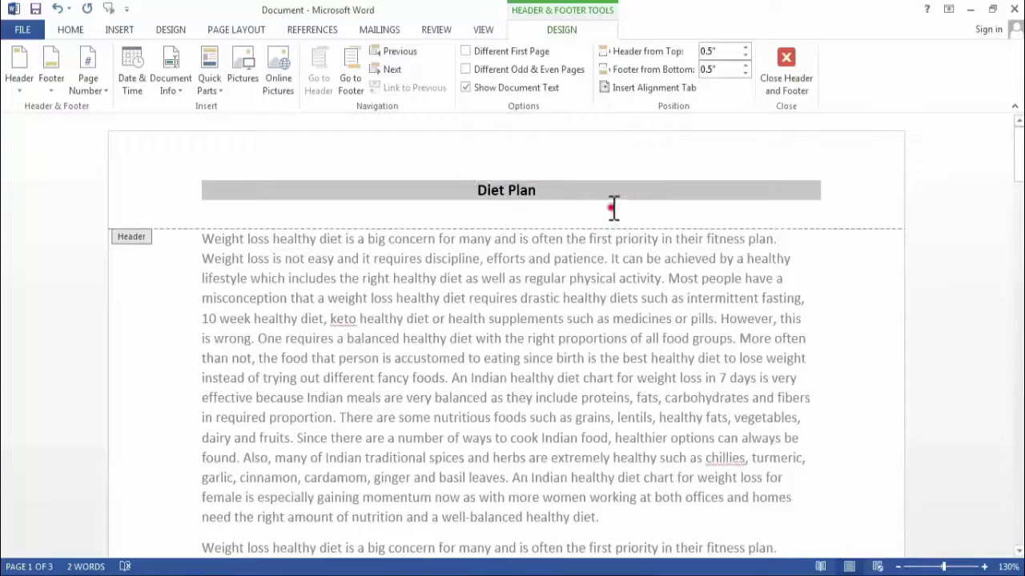
{"action": "left_click", "coordinate": [609, 208]}
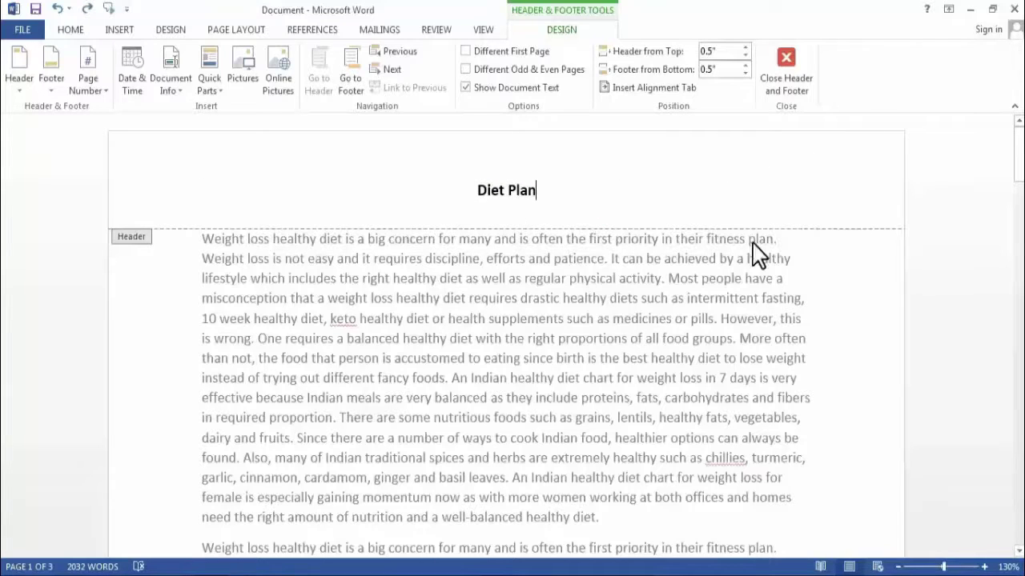
Close the header and scroll to confirm 'Diet Plan' also tops page 2.
{"action": "double_click", "coordinate": [834, 276]}
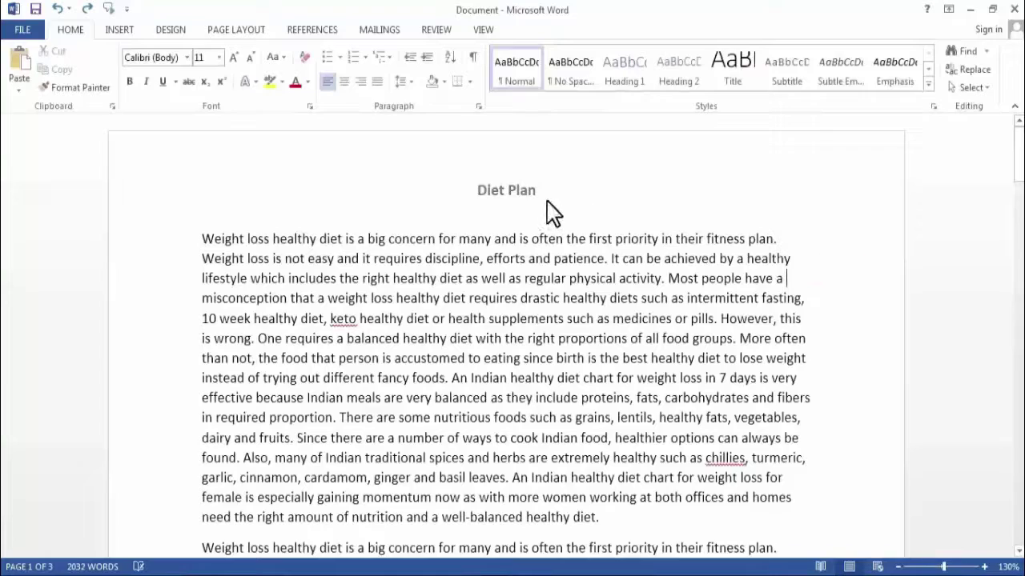
{"action": "left_click_drag", "start_coordinate": [1019, 160], "coordinate": [1019, 132]}
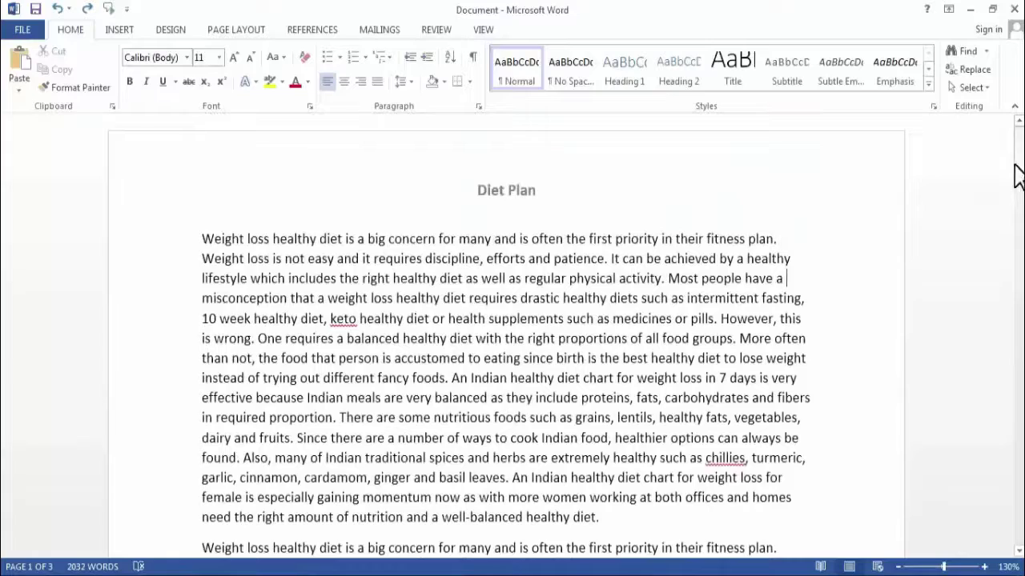
{"action": "left_click_drag", "start_coordinate": [1020, 169], "coordinate": [1019, 250]}
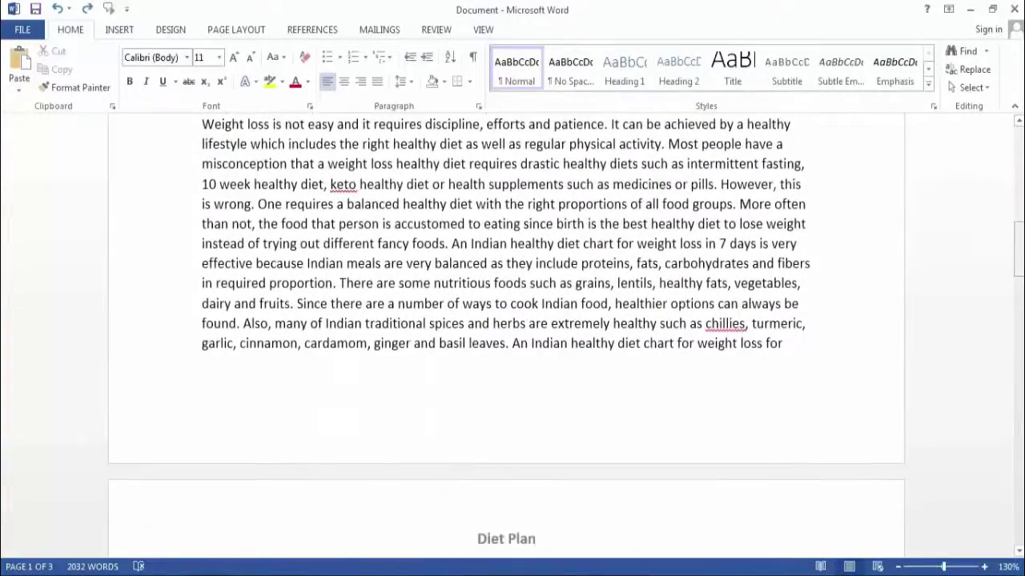
Add a Blank footer to page 1 and delete its [Type here] placeholder.
{"action": "double_click", "coordinate": [678, 407]}
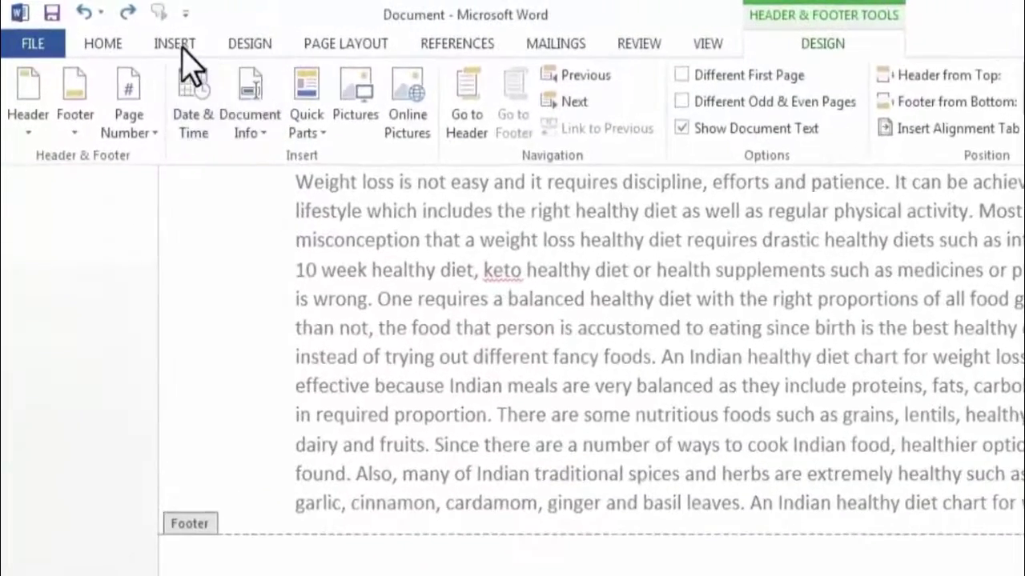
{"action": "left_click", "coordinate": [136, 33]}
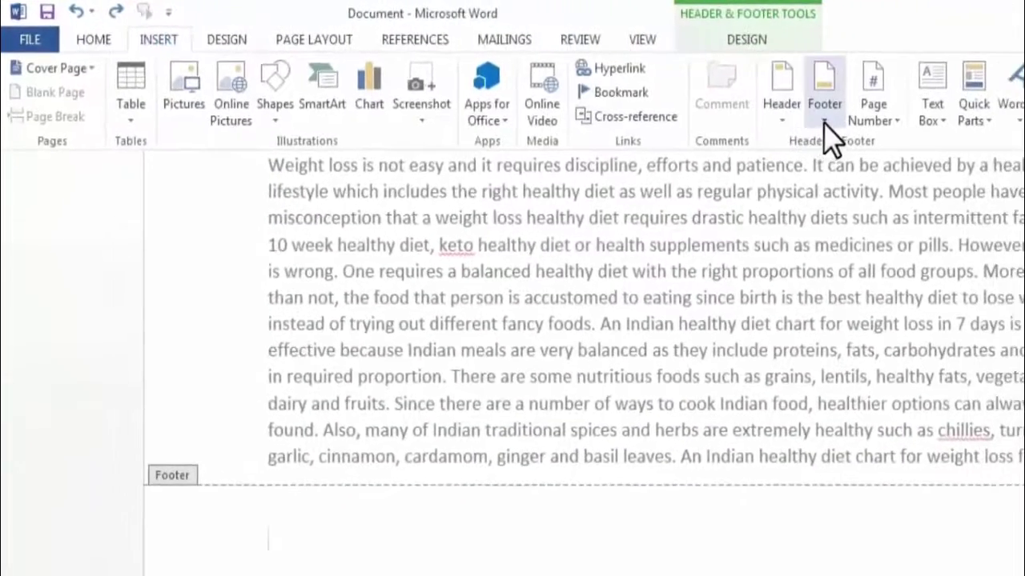
{"action": "left_click", "coordinate": [825, 126]}
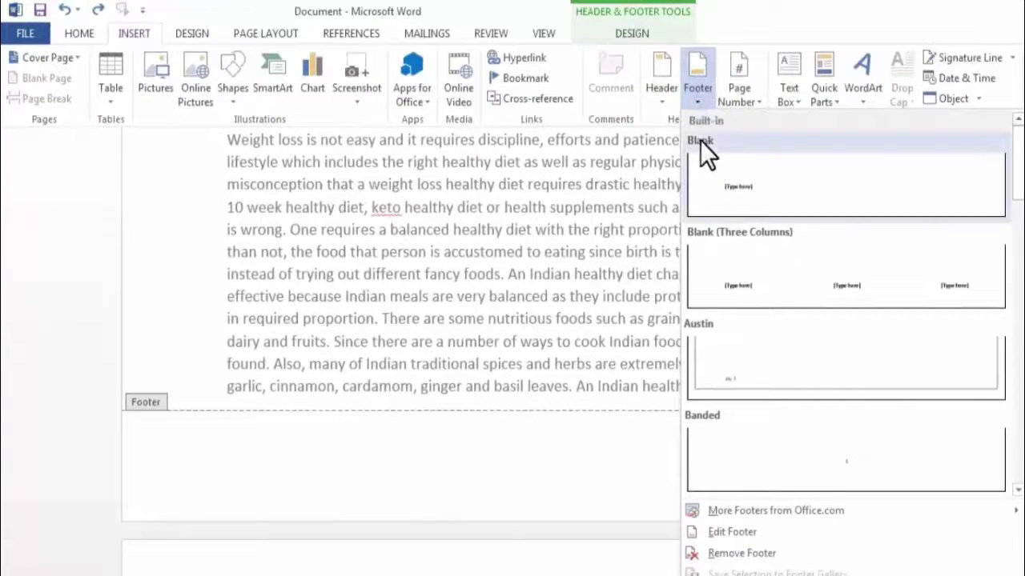
{"action": "left_click", "coordinate": [779, 189]}
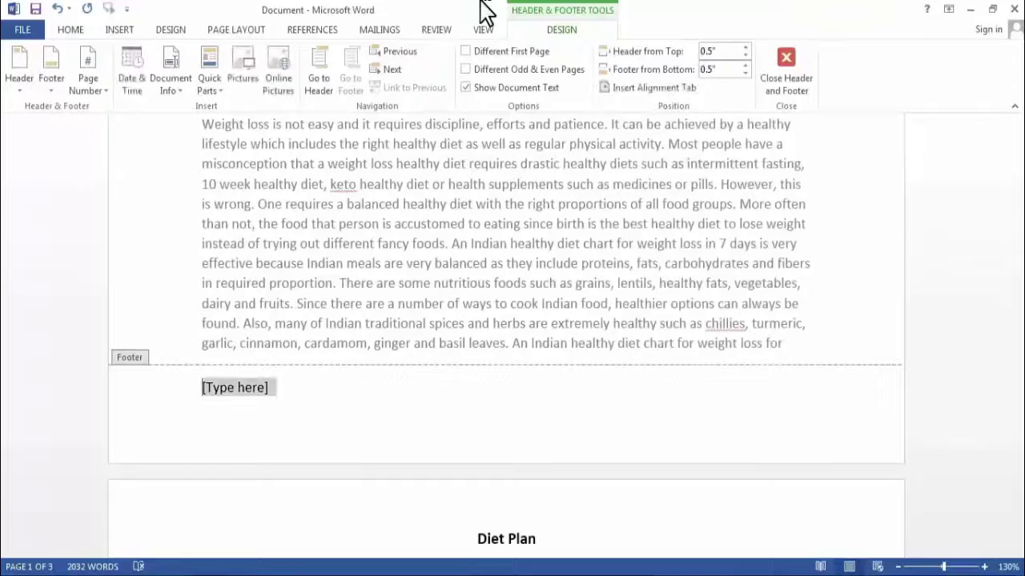
{"action": "key", "text": "Delete"}
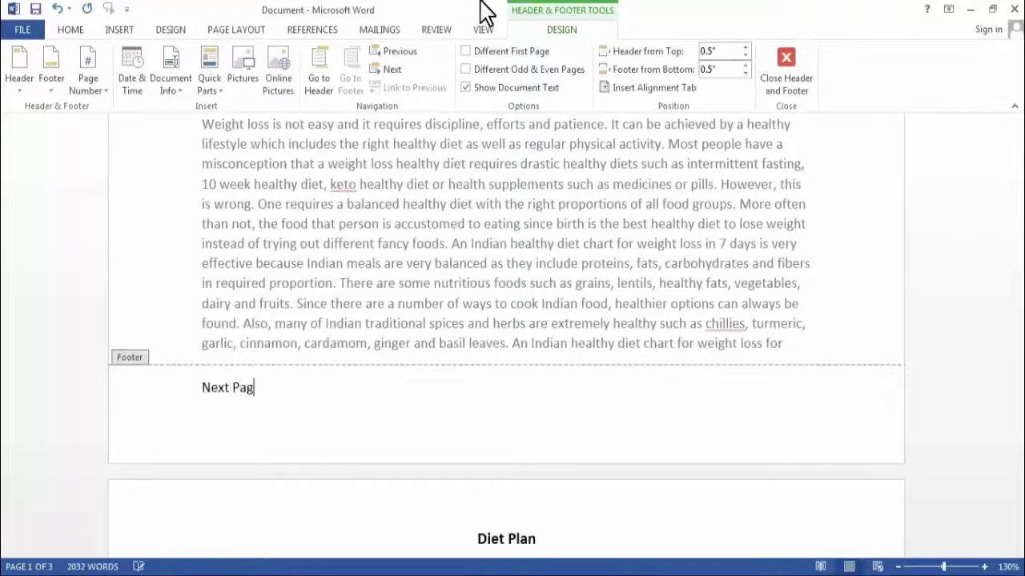
Close the footer and scroll through the pages to review the Next Page footers.
{"action": "double_click", "coordinate": [873, 289]}
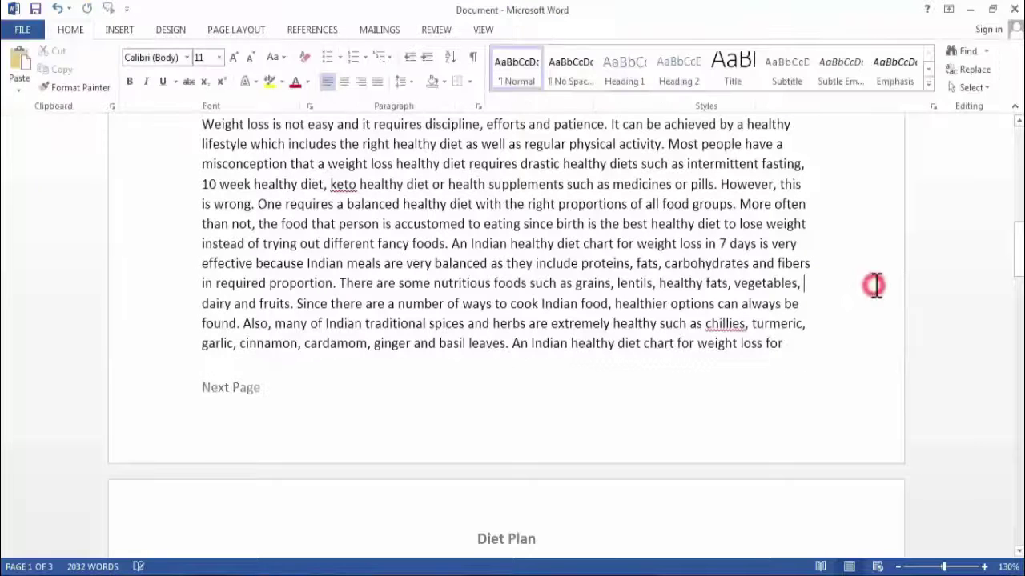
{"action": "scroll", "coordinate": [993, 300], "scroll_direction": "up", "scroll_amount": 1}
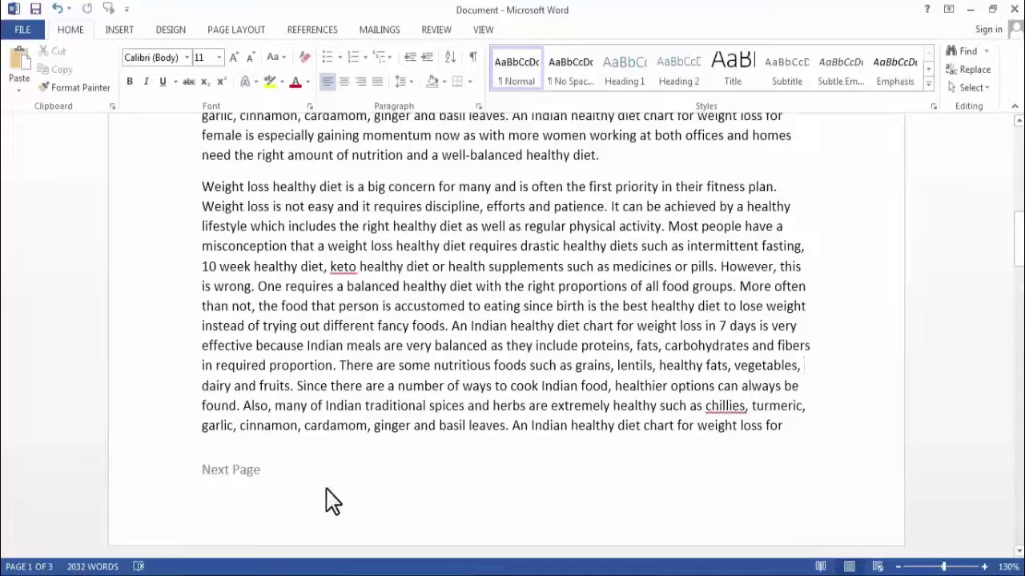
{"action": "left_click_drag", "start_coordinate": [1019, 287], "coordinate": [887, 165]}
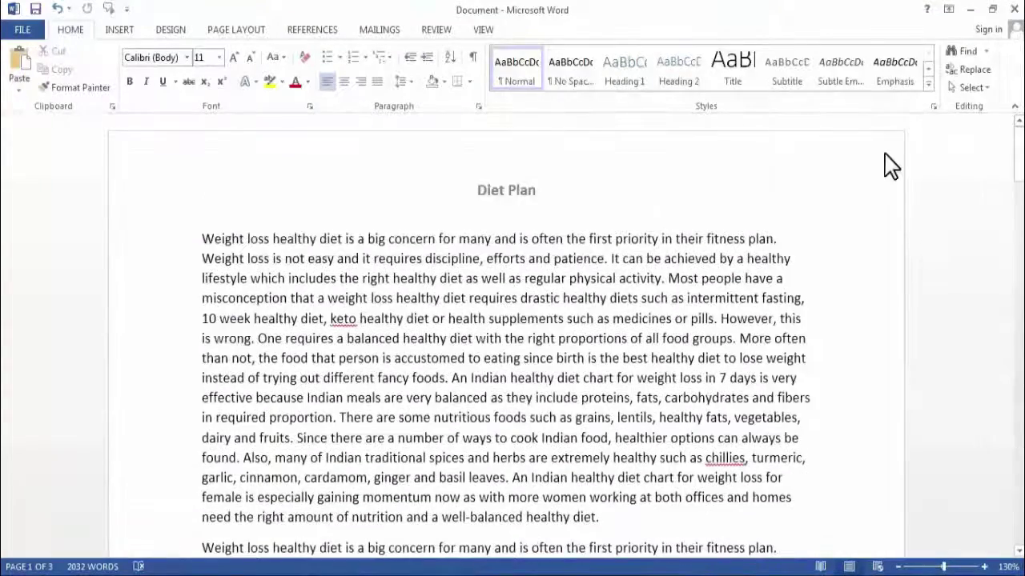
{"action": "left_click_drag", "start_coordinate": [1019, 160], "coordinate": [1019, 260]}
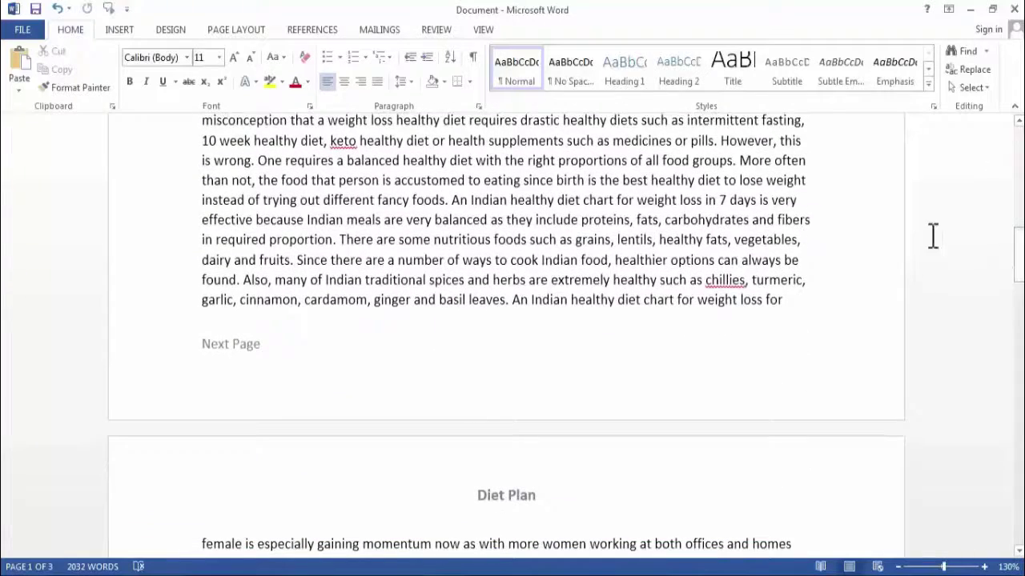
Remove the Next Page footer from the document with Remove Footer.
{"action": "left_click", "coordinate": [124, 36]}
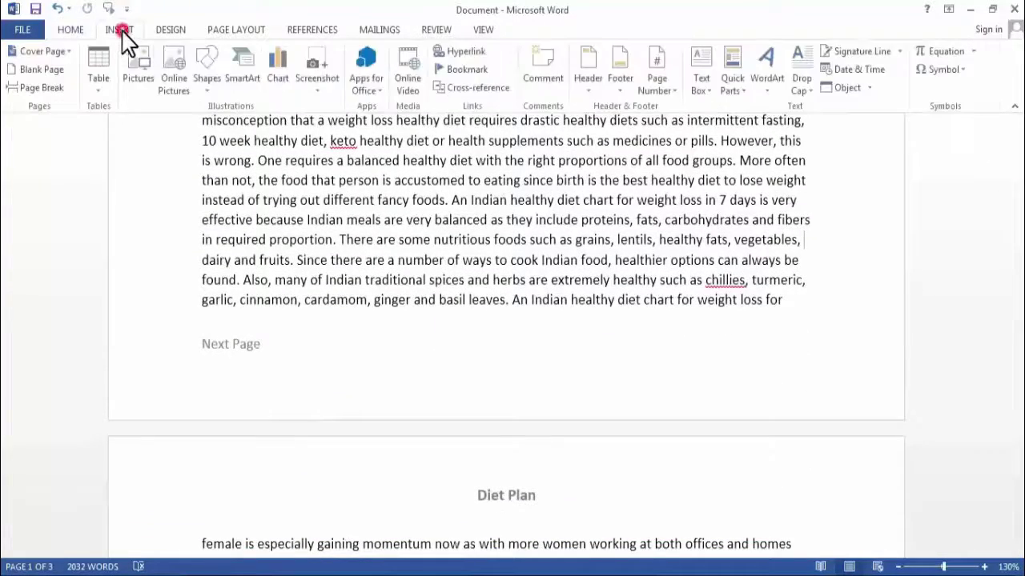
{"action": "left_click", "coordinate": [622, 92]}
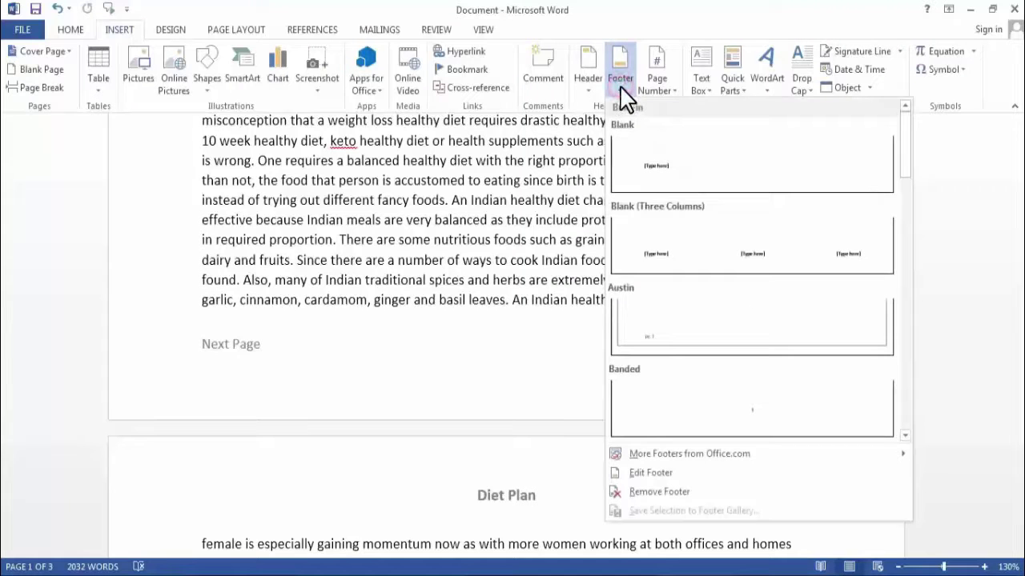
{"action": "left_click", "coordinate": [642, 491]}
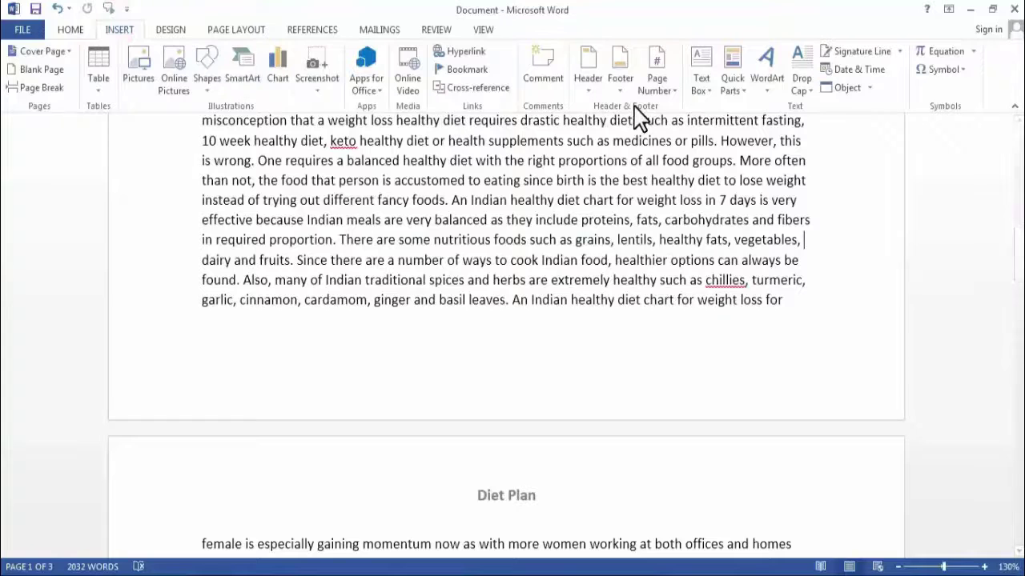
Add Plain Number 2 page numbers centred at the bottom of every page.
{"action": "left_click", "coordinate": [668, 98]}
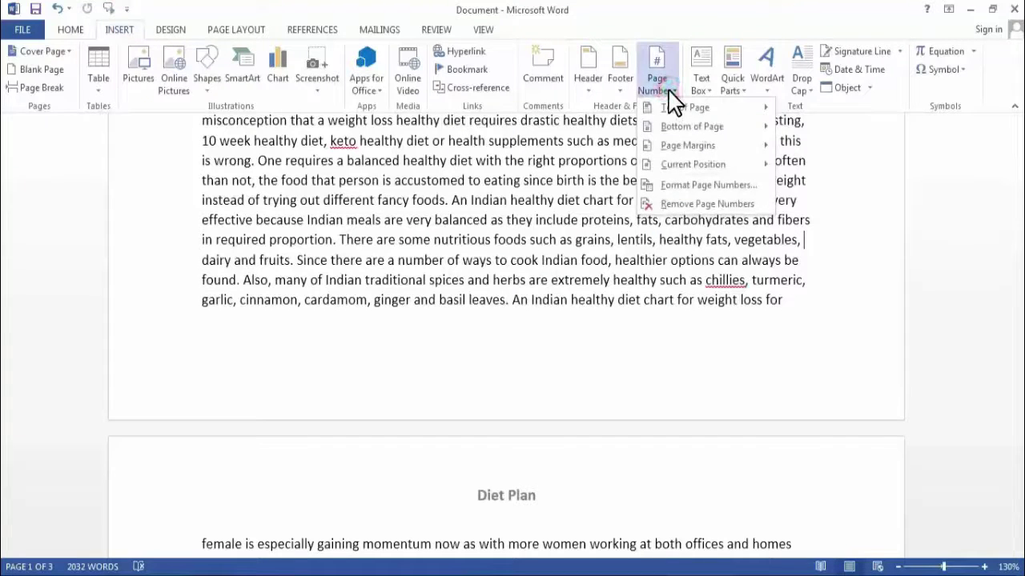
{"action": "mouse_move", "coordinate": [672, 111]}
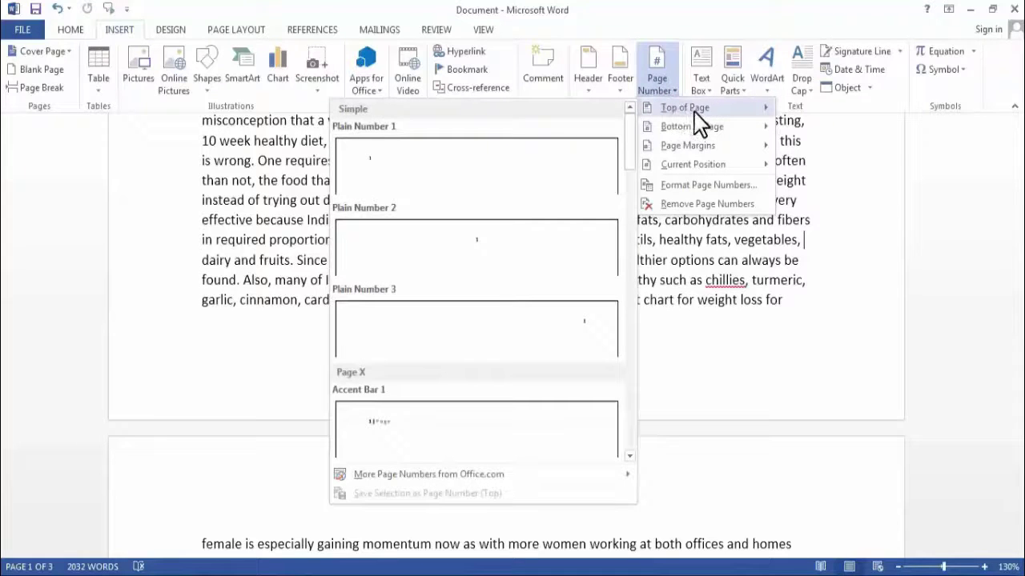
{"action": "mouse_move", "coordinate": [679, 128]}
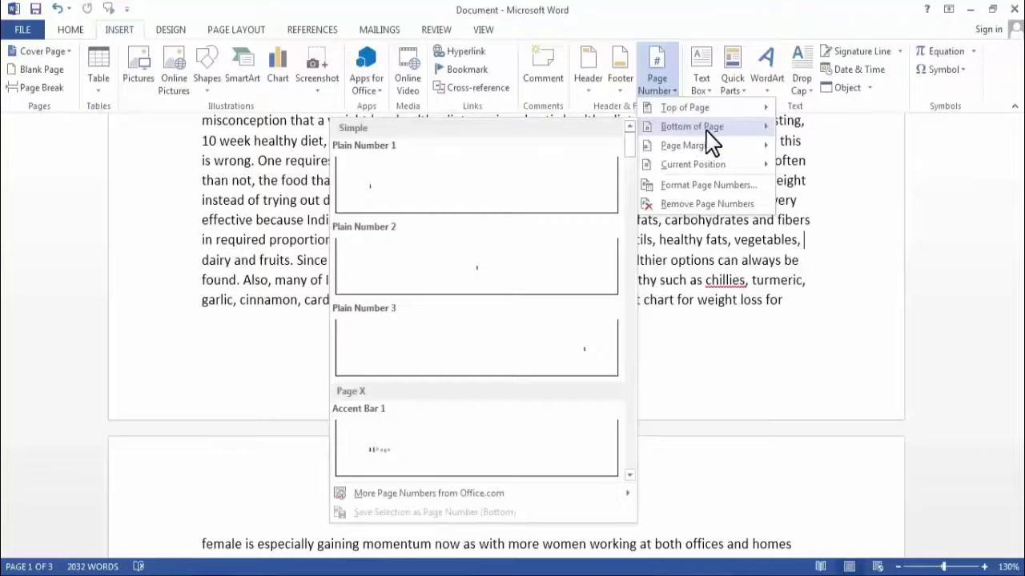
{"action": "mouse_move", "coordinate": [693, 158]}
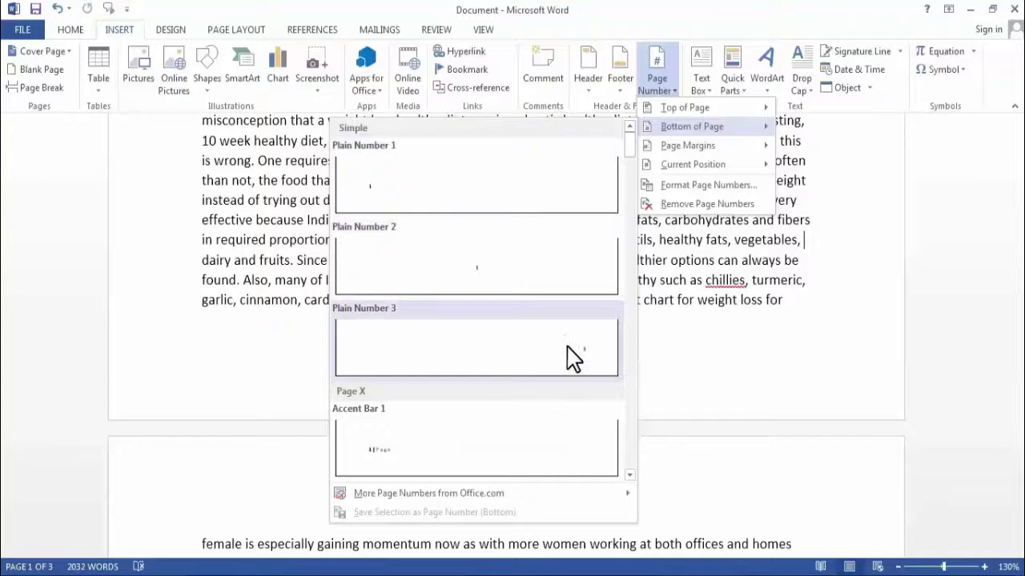
{"action": "left_click", "coordinate": [485, 280]}
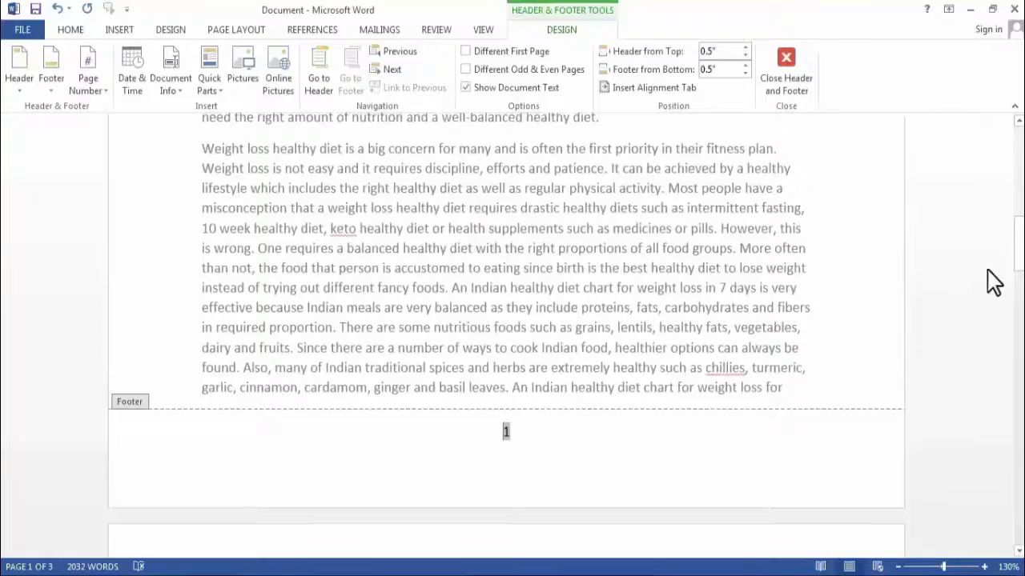
Check that page 3 is numbered 3, then return to the body text.
{"action": "left_click_drag", "start_coordinate": [1020, 253], "coordinate": [1021, 516]}
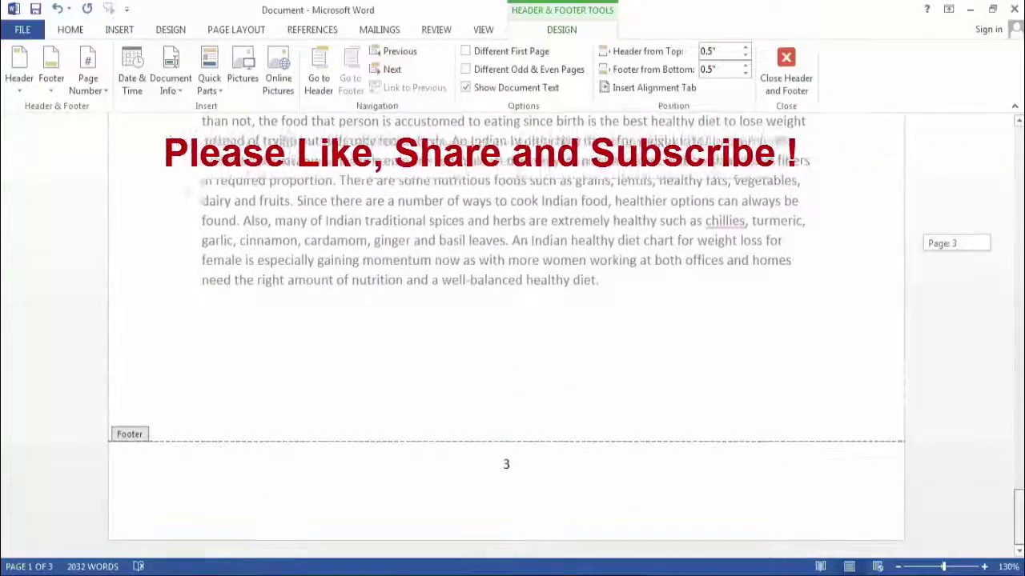
{"action": "double_click", "coordinate": [804, 336]}
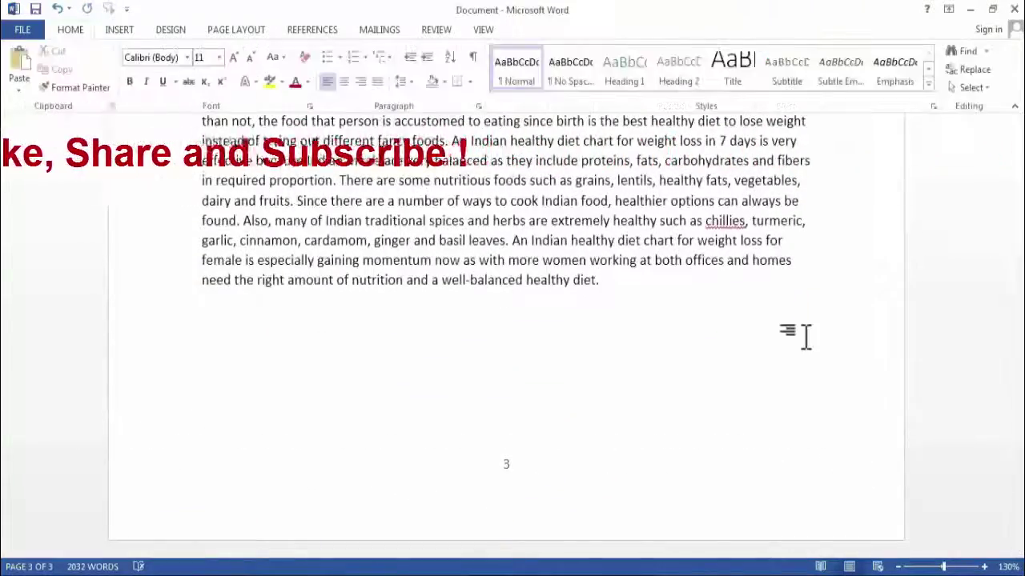